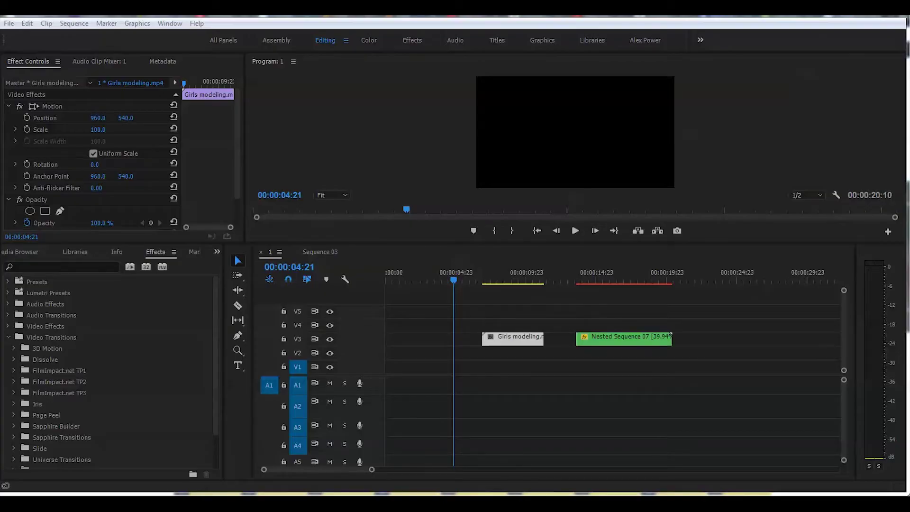
# Slide Girls modeling right on V3 until it butts against Nested Sequence 07, then play across the cut
pyautogui.click(457, 280)
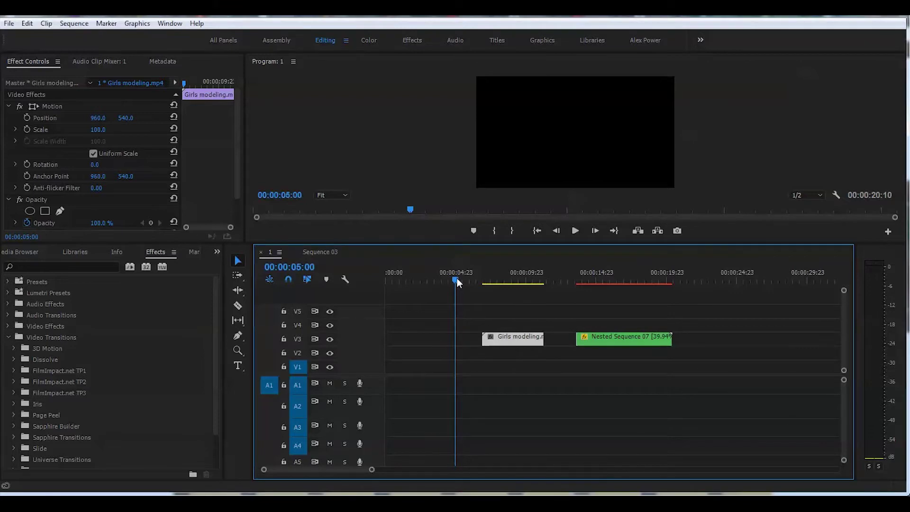
pyautogui.moveTo(463, 281); pyautogui.dragTo(610, 289)
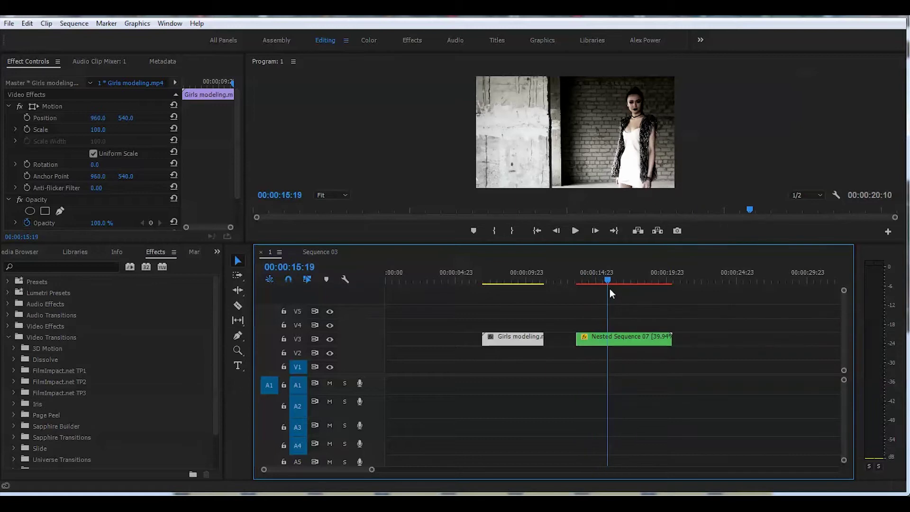
pyautogui.moveTo(609, 289); pyautogui.dragTo(468, 279)
pyautogui.moveTo(513, 340); pyautogui.dragTo(545, 344)
pyautogui.moveTo(473, 278); pyautogui.dragTo(573, 282)
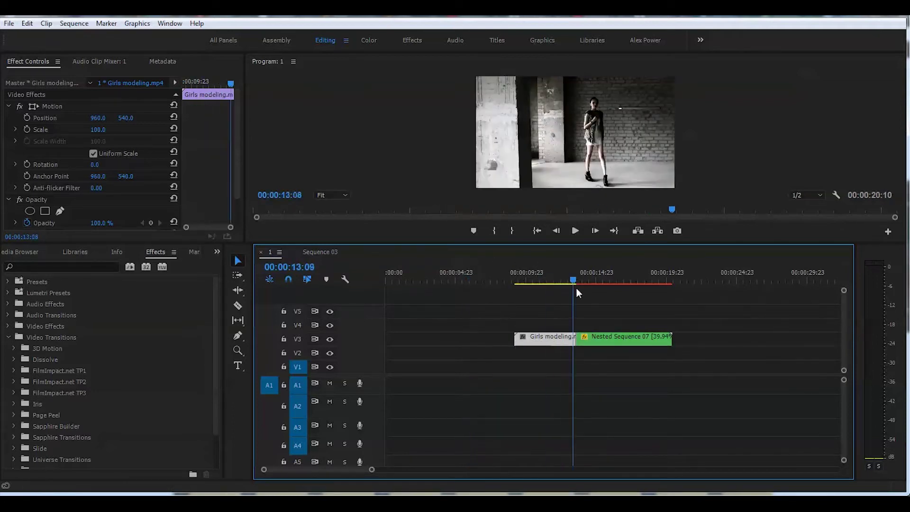
pyautogui.press('space')
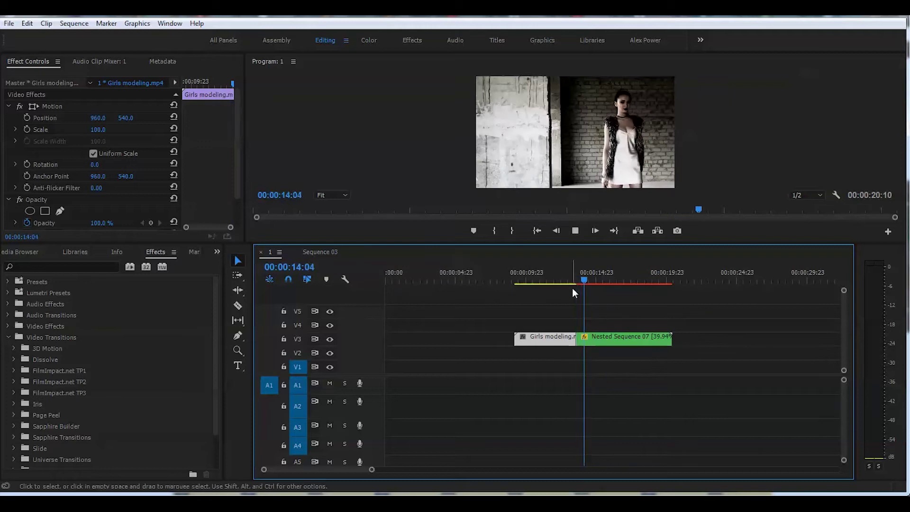
pyautogui.moveTo(578, 279); pyautogui.dragTo(564, 280)
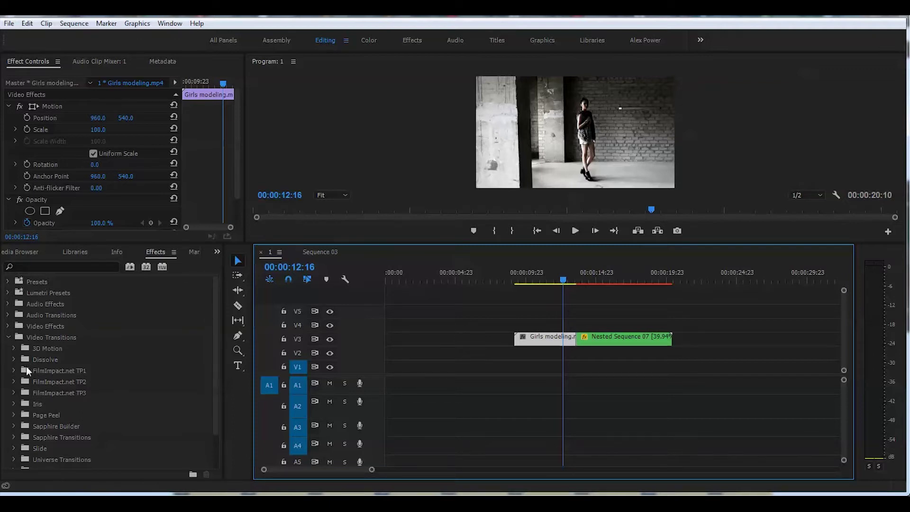
# Drop a Cross Dissolve onto the V3 cut between Girls modeling and Nested Sequence 07
pyautogui.click(14, 359)
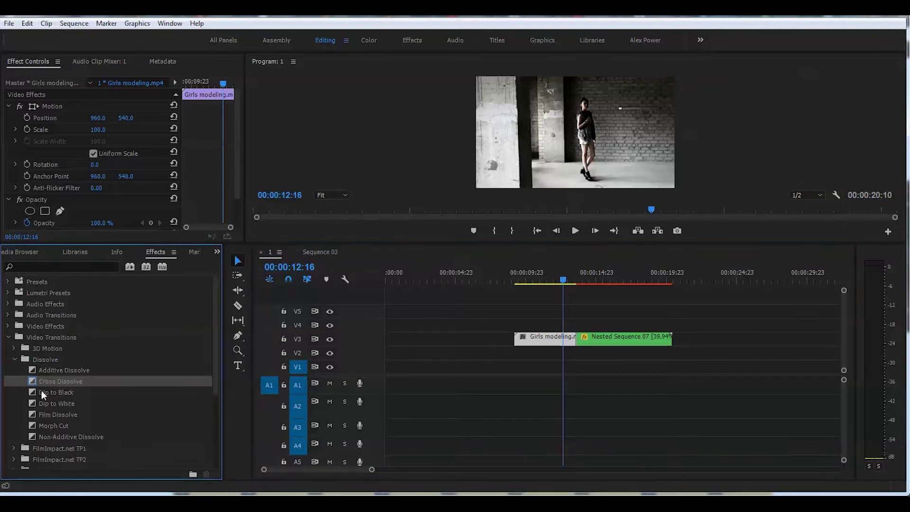
pyautogui.moveTo(34, 384); pyautogui.dragTo(576, 338)
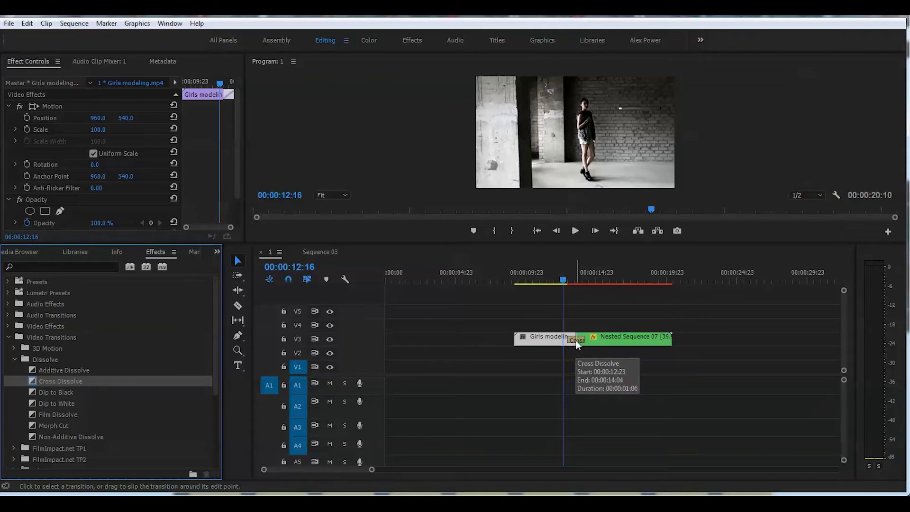
# Select the Cross Dissolve and keep its Alignment set to Center at Cut
pyautogui.click(576, 340)
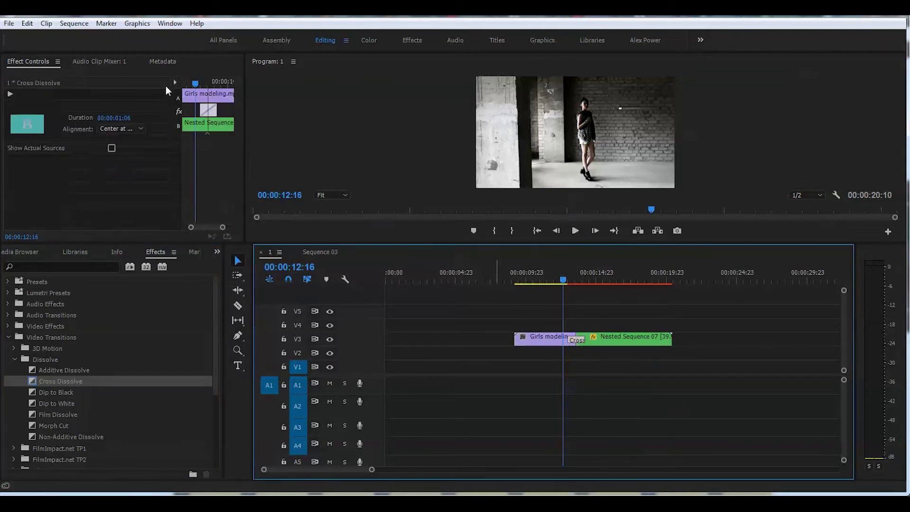
pyautogui.click(141, 130)
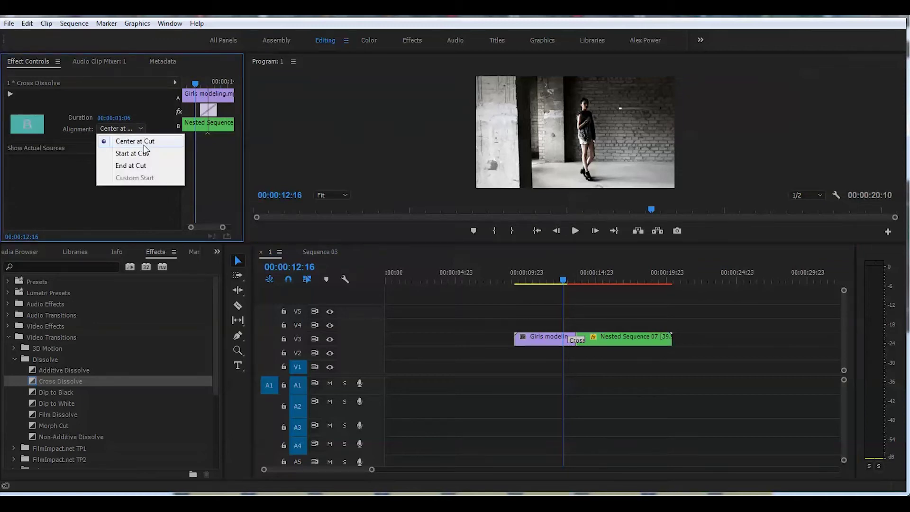
pyautogui.click(99, 131)
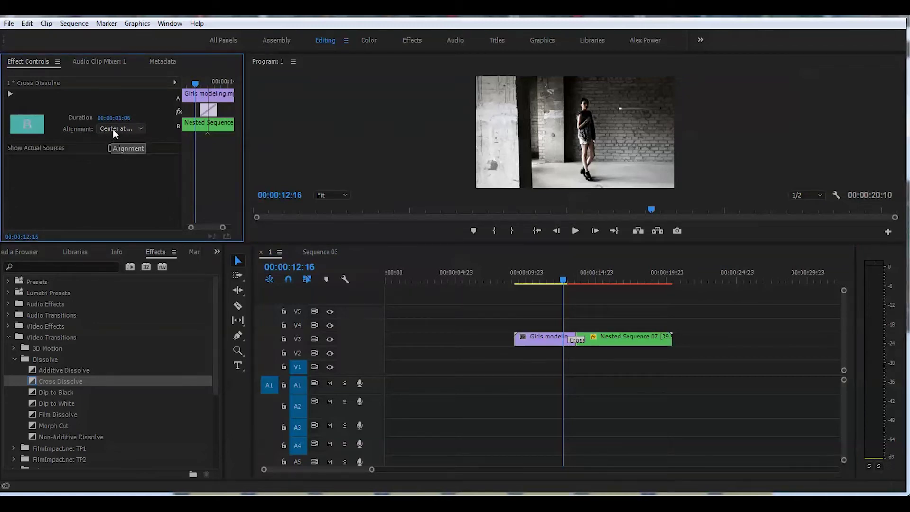
pyautogui.click(113, 129)
pyautogui.click(127, 142)
# Play back through the transition and return the playhead to before it
pyautogui.moveTo(554, 268)
pyautogui.mouseDown()
pyautogui.moveTo(563, 272)
pyautogui.moveTo(542, 273)
pyautogui.moveTo(555, 274)
pyautogui.mouseUp()
pyautogui.press('space')
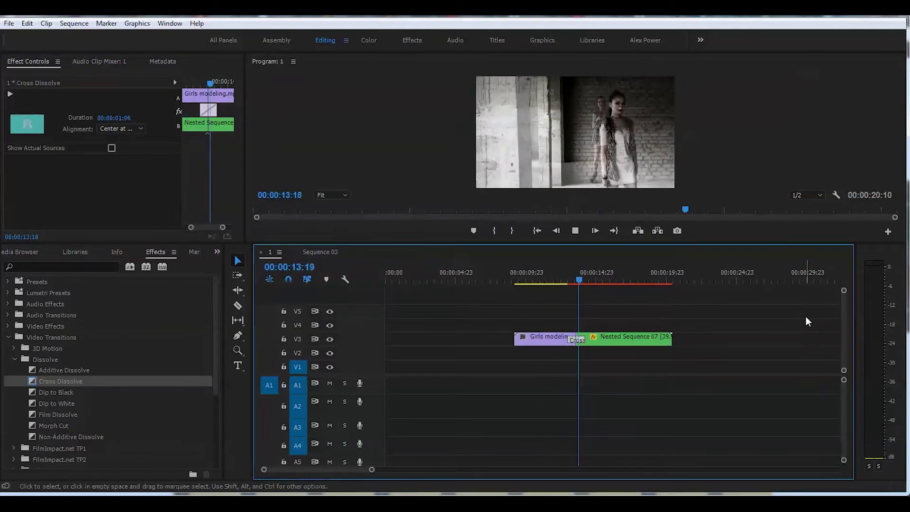
pyautogui.press('space')
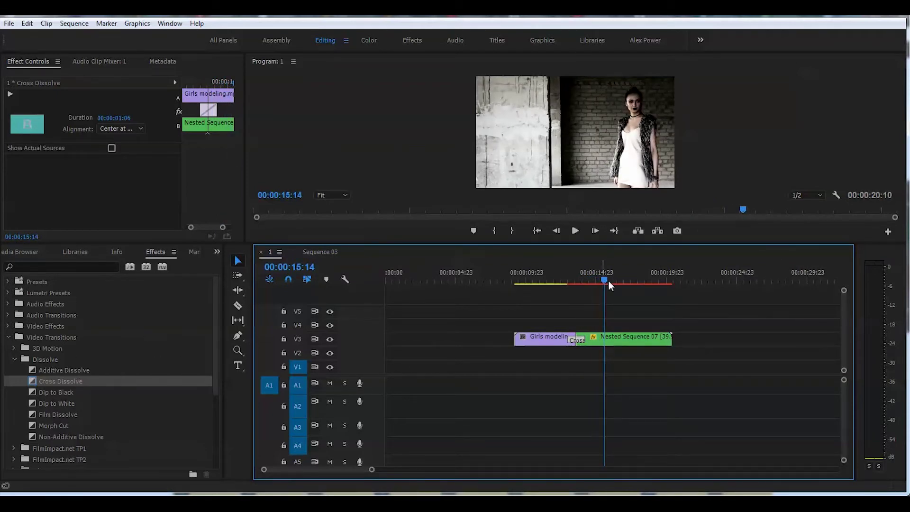
pyautogui.moveTo(600, 279); pyautogui.dragTo(565, 280)
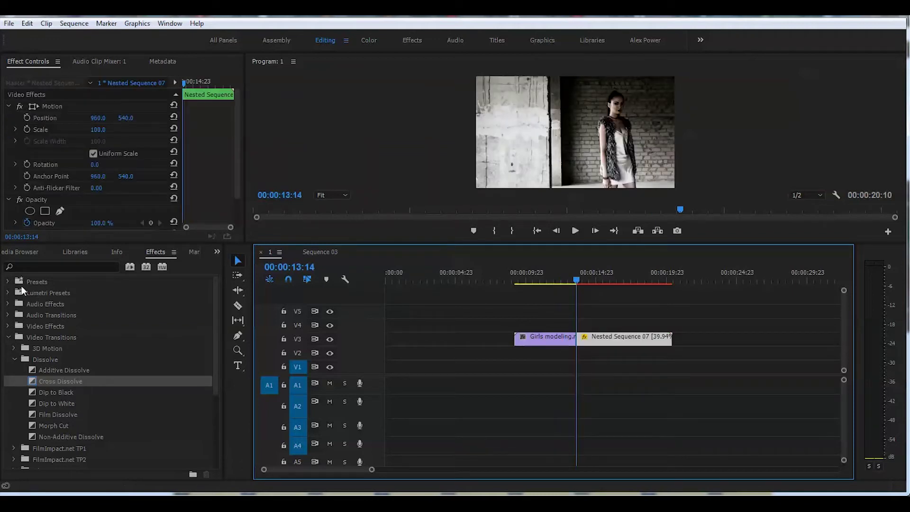
# Apply Fast Blur to Nested Sequence 07 and keyframe Blurriness at 105.0 at 00:00:13:14
pyautogui.click(36, 265)
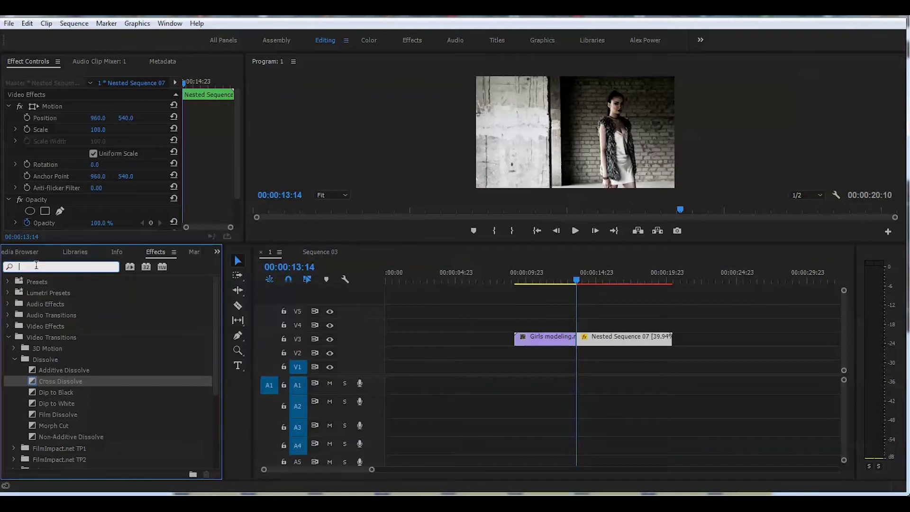
pyautogui.write('fast')
pyautogui.moveTo(32, 386); pyautogui.dragTo(615, 337)
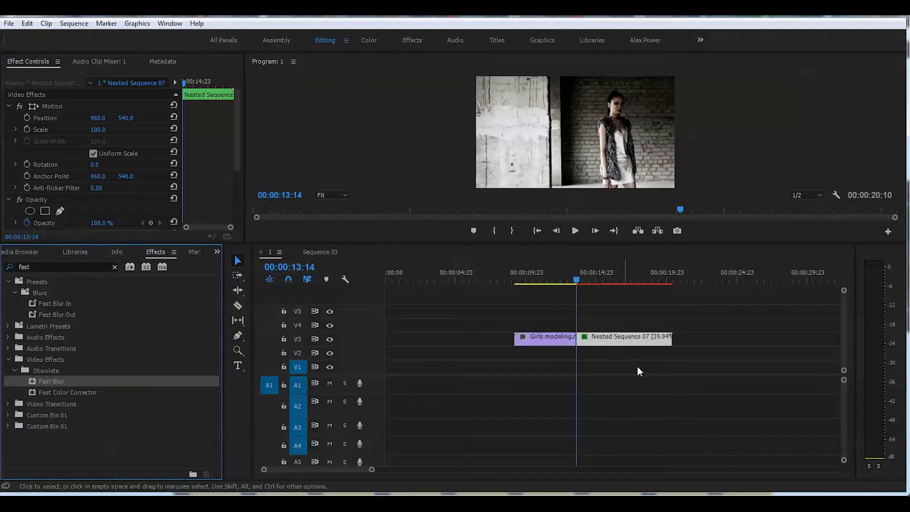
pyautogui.scroll(-4, 25, 189)
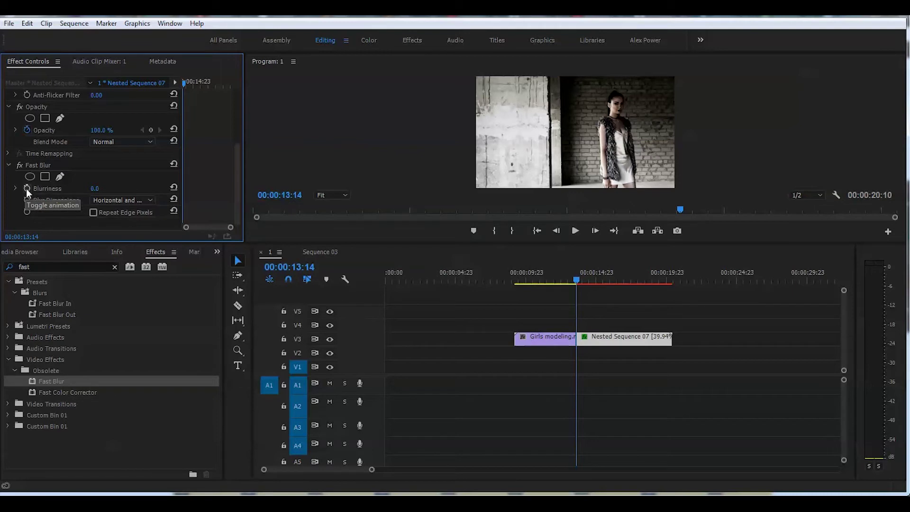
pyautogui.click(27, 188)
pyautogui.moveTo(112, 195); pyautogui.dragTo(162, 195)
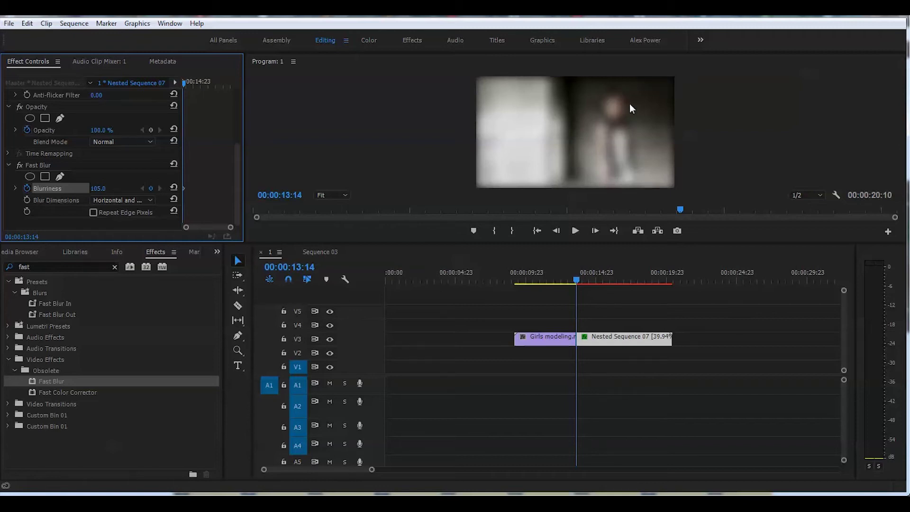
# Enable Repeat Edge Pixels on Fast Blur and move the playhead to 00:00:14:12
pyautogui.click(93, 212)
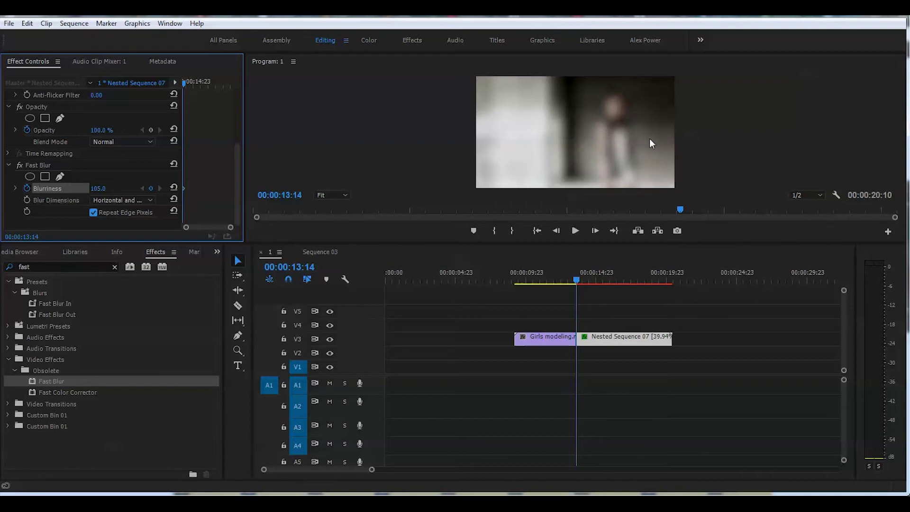
pyautogui.moveTo(580, 278); pyautogui.dragTo(577, 279)
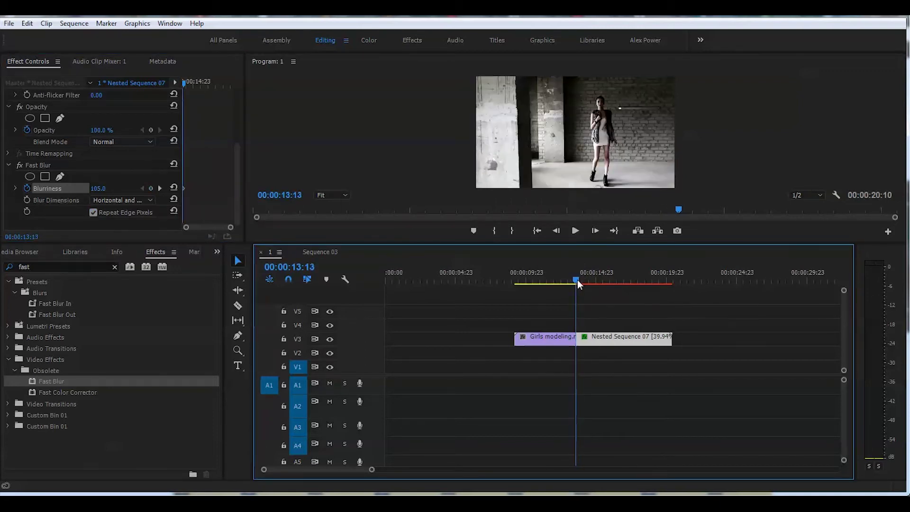
pyautogui.click(557, 232)
pyautogui.doubleClick(597, 230)
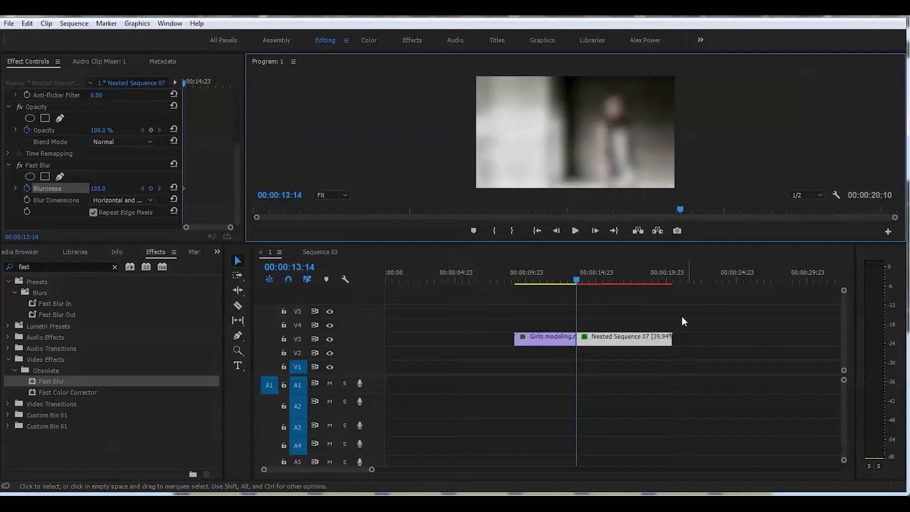
pyautogui.moveTo(566, 274); pyautogui.dragTo(591, 279)
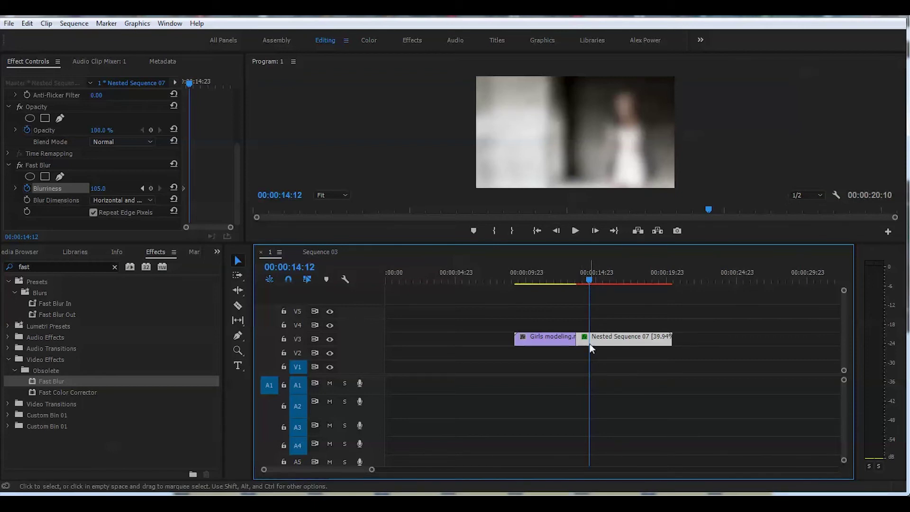
# Add a Blurriness keyframe of 0.0 at 00:00:14:12 and clear the Effects search
pyautogui.click(151, 188)
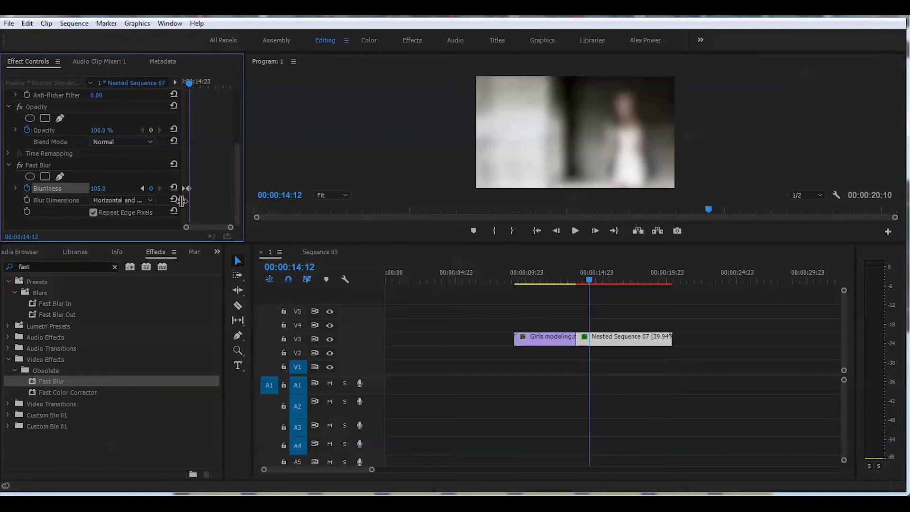
pyautogui.moveTo(98, 188); pyautogui.dragTo(66, 188)
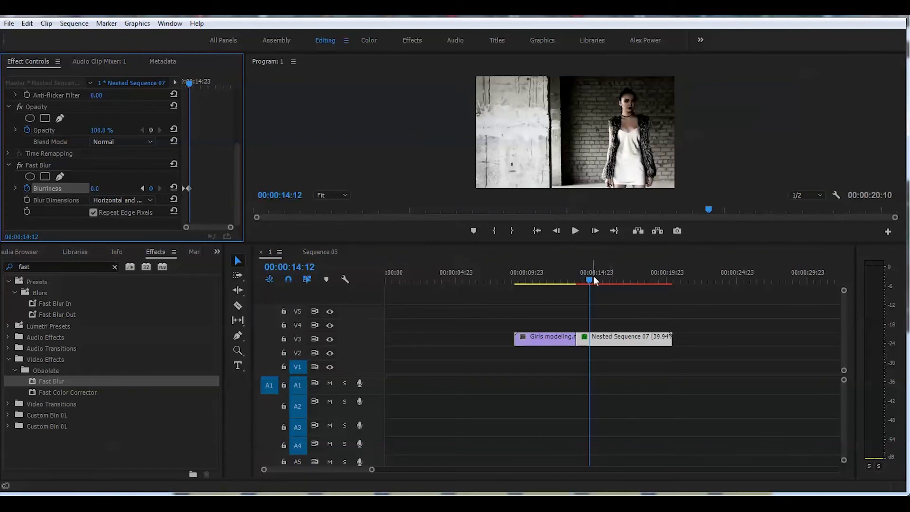
pyautogui.doubleClick(43, 267)
pyautogui.press('BackSpace')
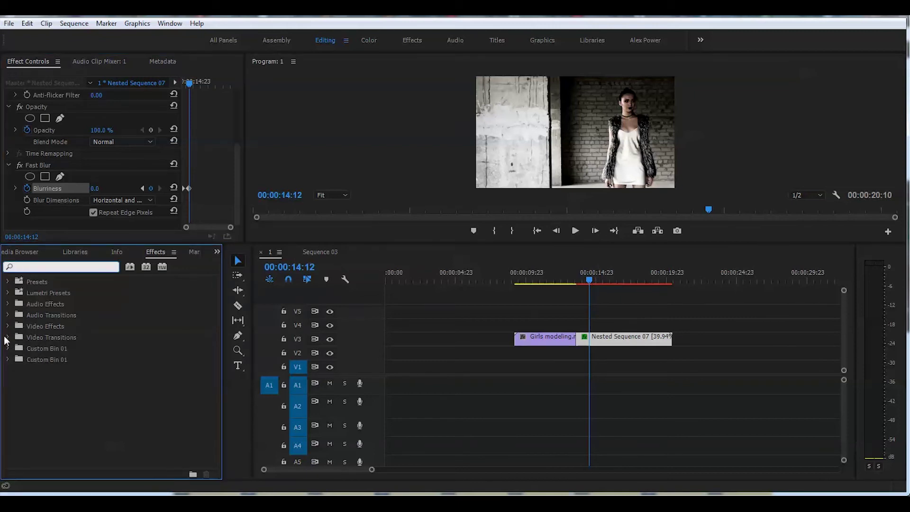
# Place a Cross Dissolve from Video Transitions > Dissolve back on the V3 cut and rewind
pyautogui.click(7, 338)
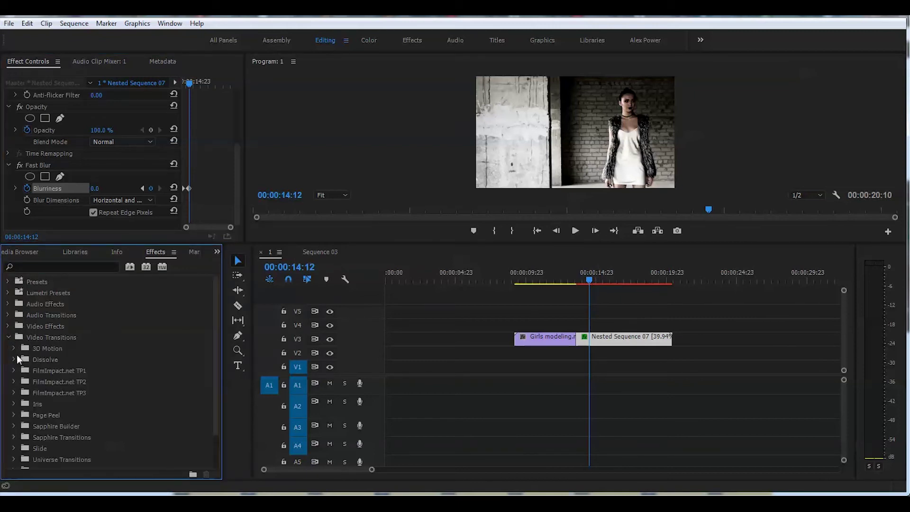
pyautogui.click(16, 359)
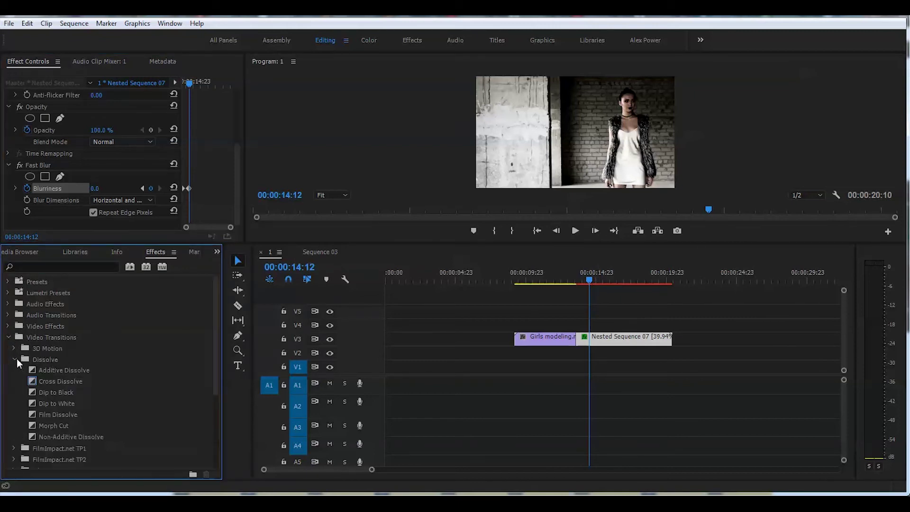
pyautogui.moveTo(32, 380); pyautogui.dragTo(587, 349)
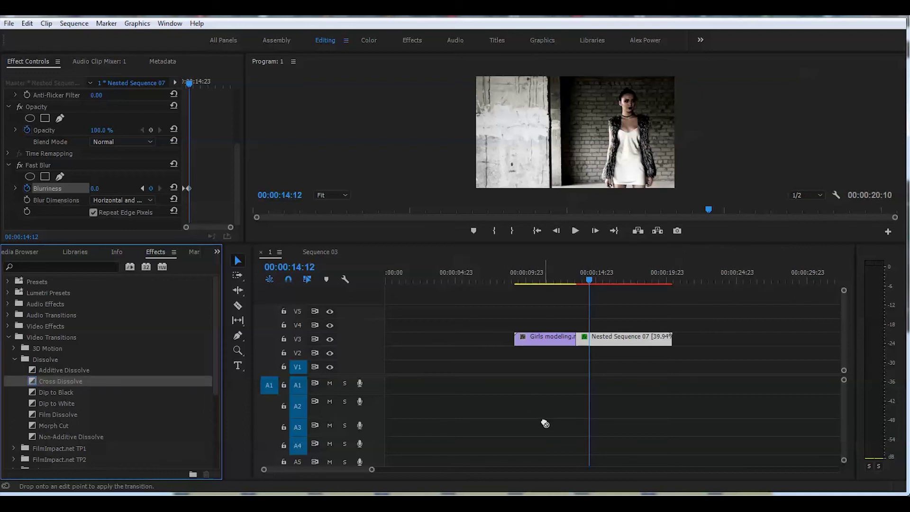
pyautogui.moveTo(507, 280); pyautogui.dragTo(515, 286)
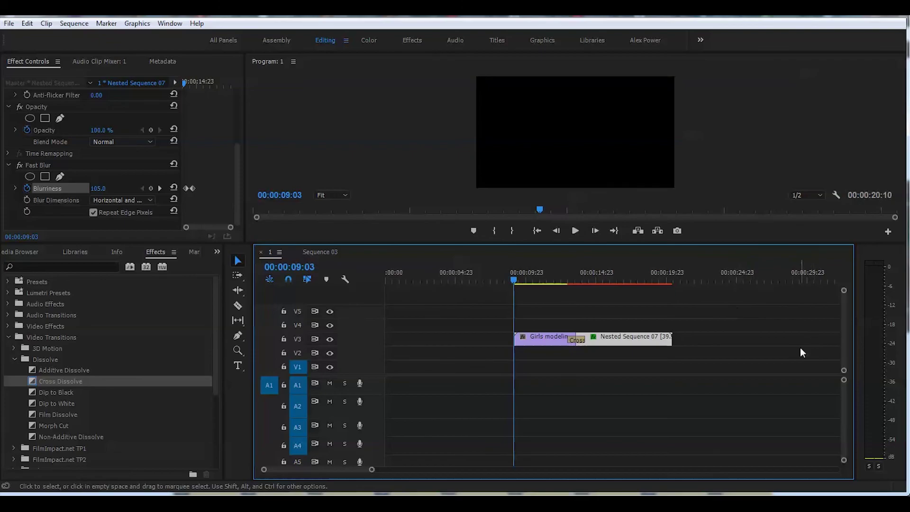